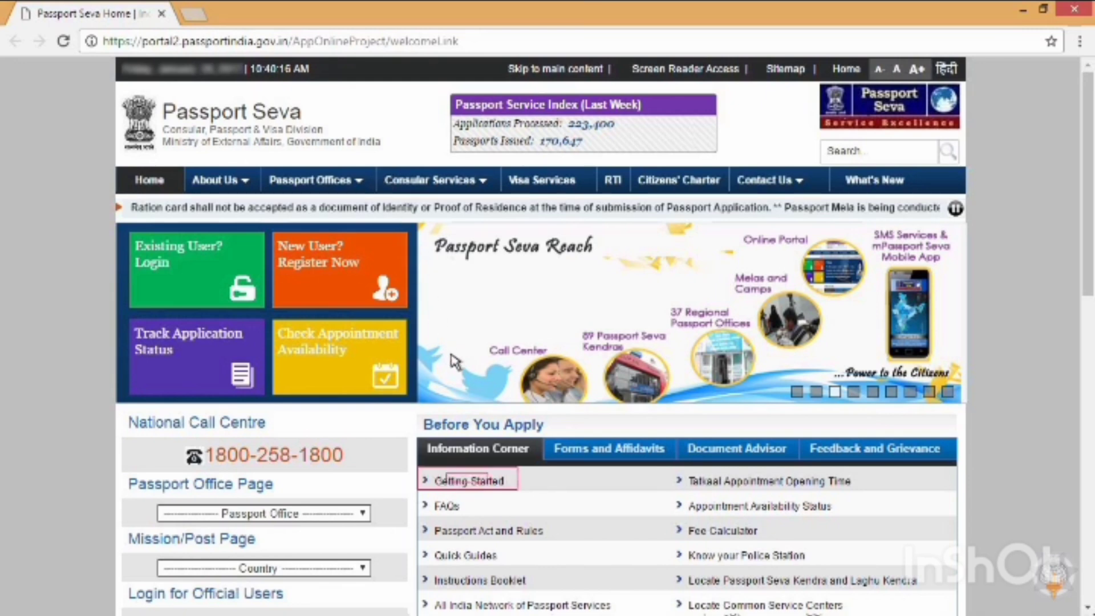
Step: Read the Getting Started Basic Requirements and Online Registration sections, then open the user login link in a new tab
click(502, 485)
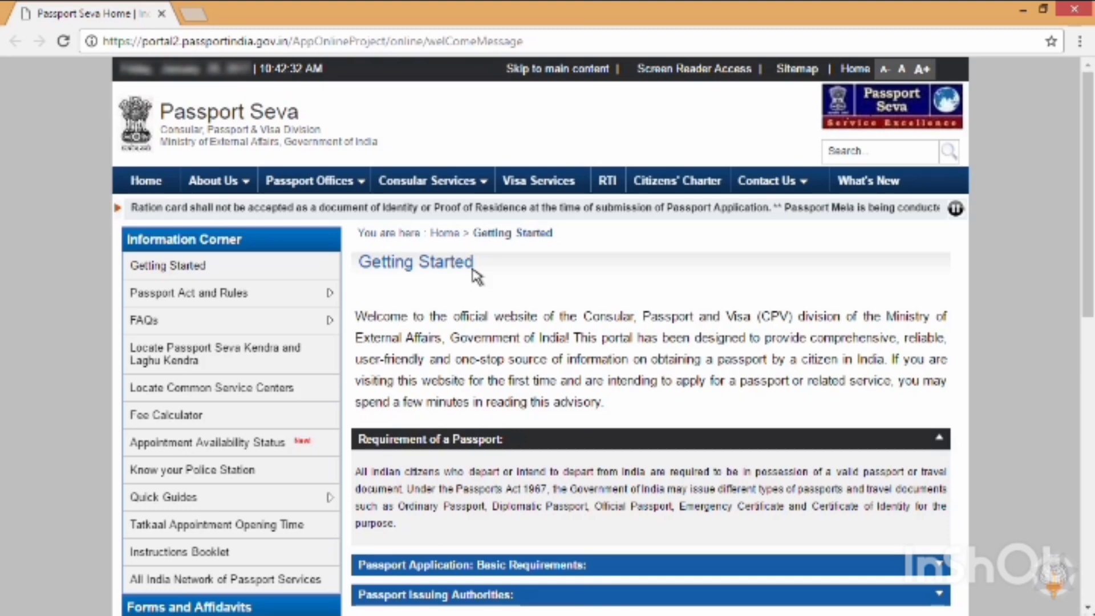
click(603, 566)
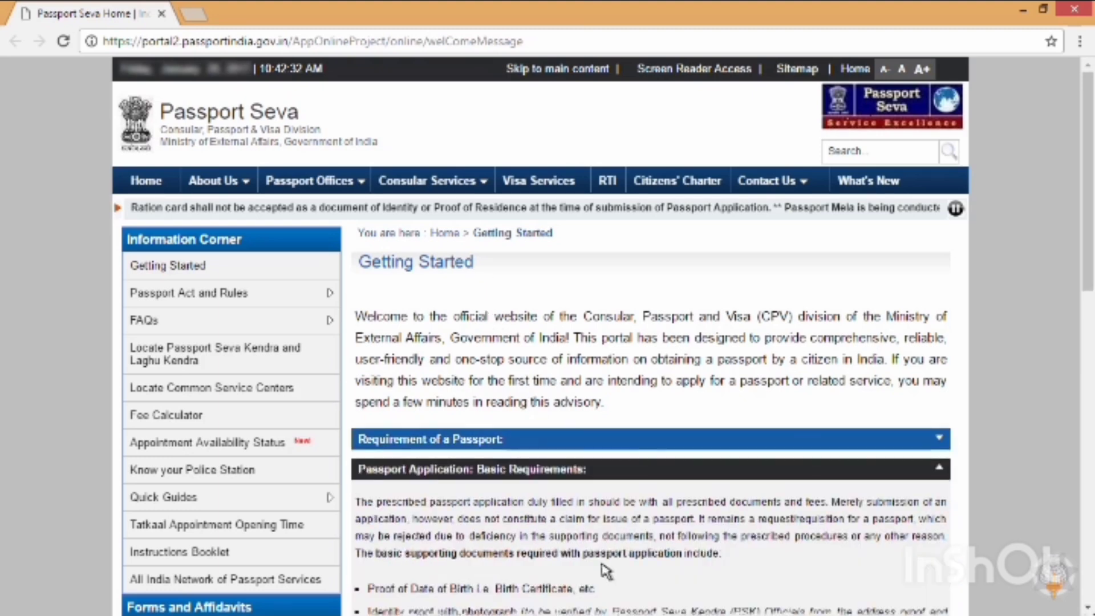
drag(1088, 174, 1090, 309)
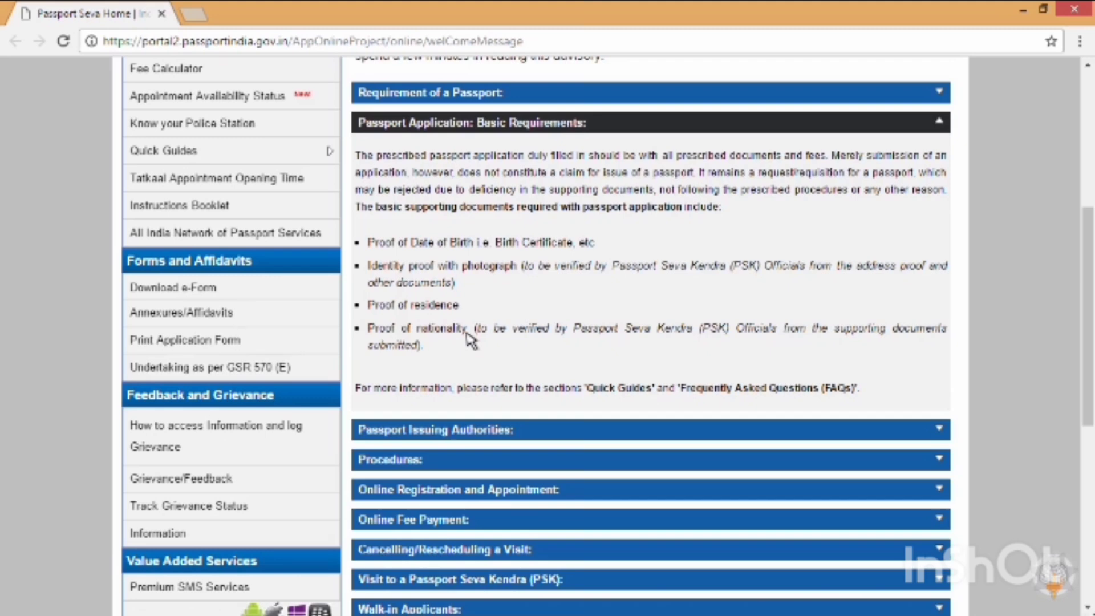
click(572, 496)
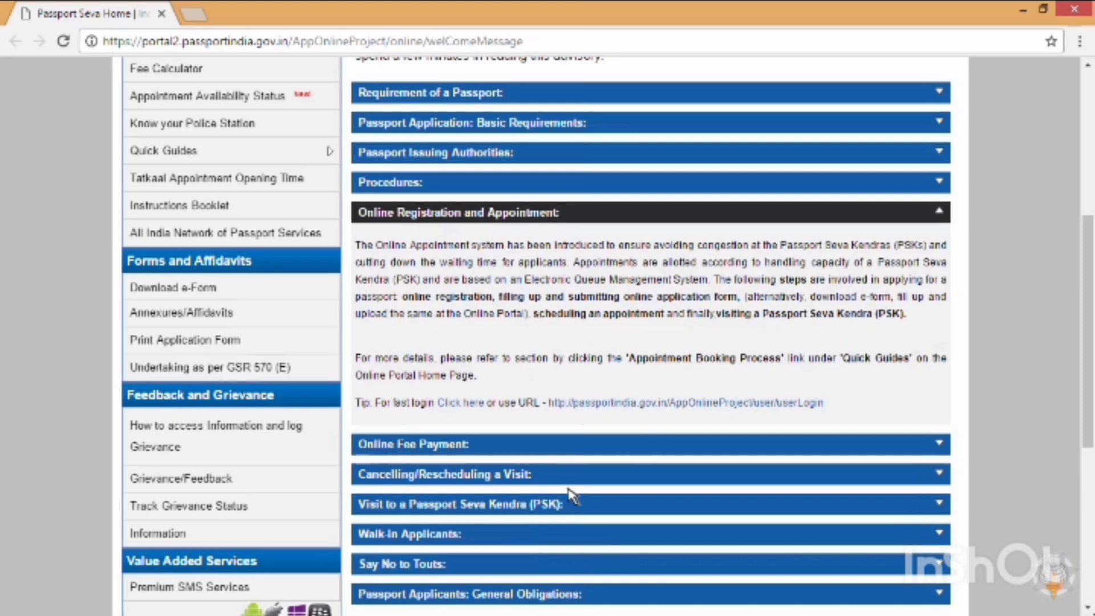
click(670, 403)
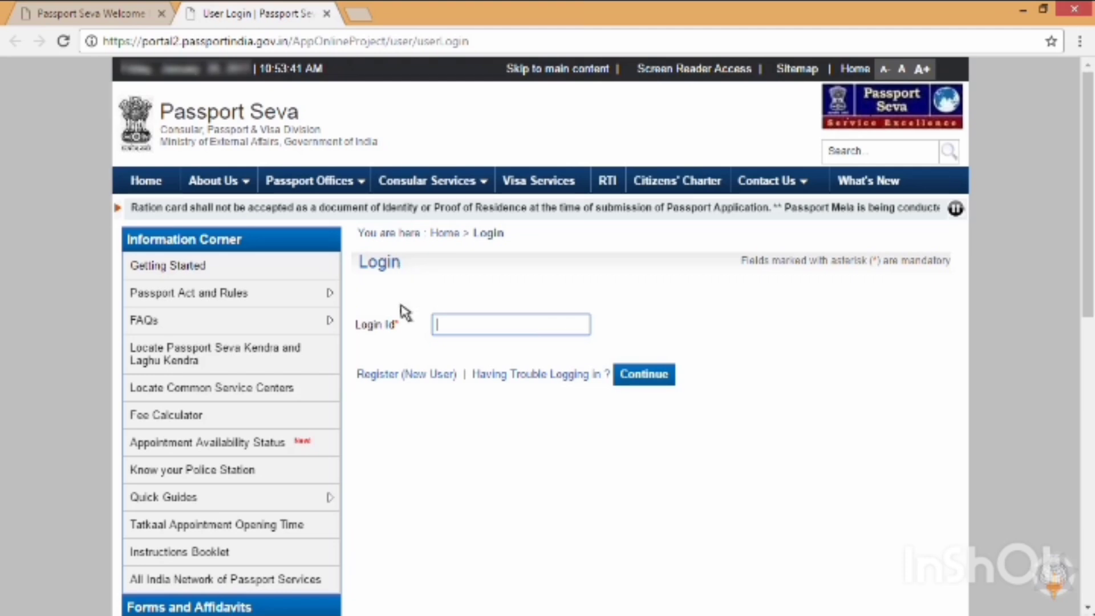
Step: Fill in and submit the Register (New User) form with its captcha
click(406, 374)
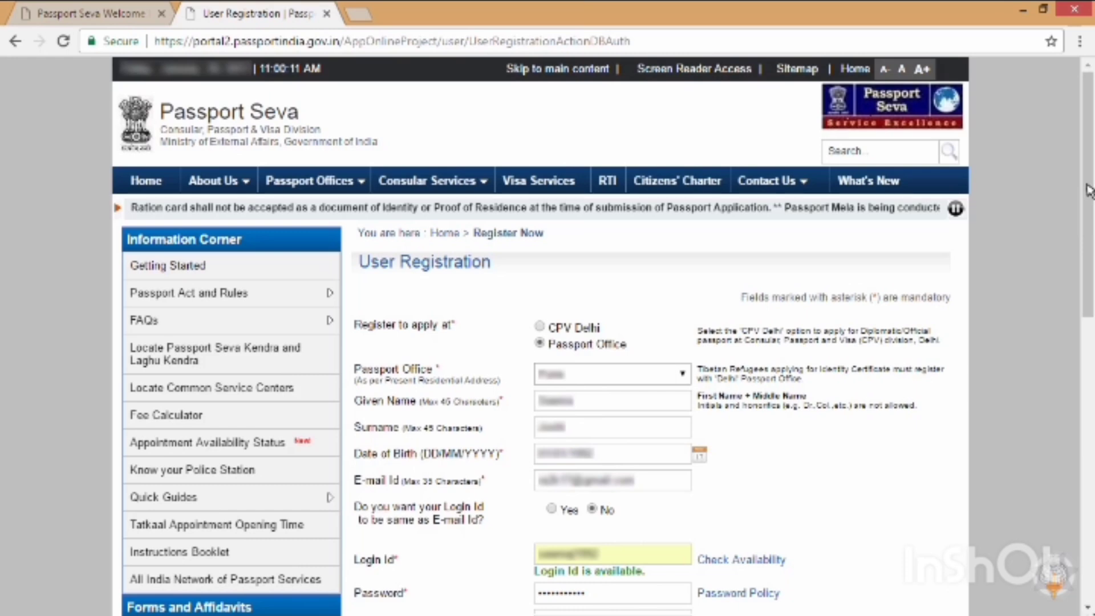
drag(1089, 191, 1089, 301)
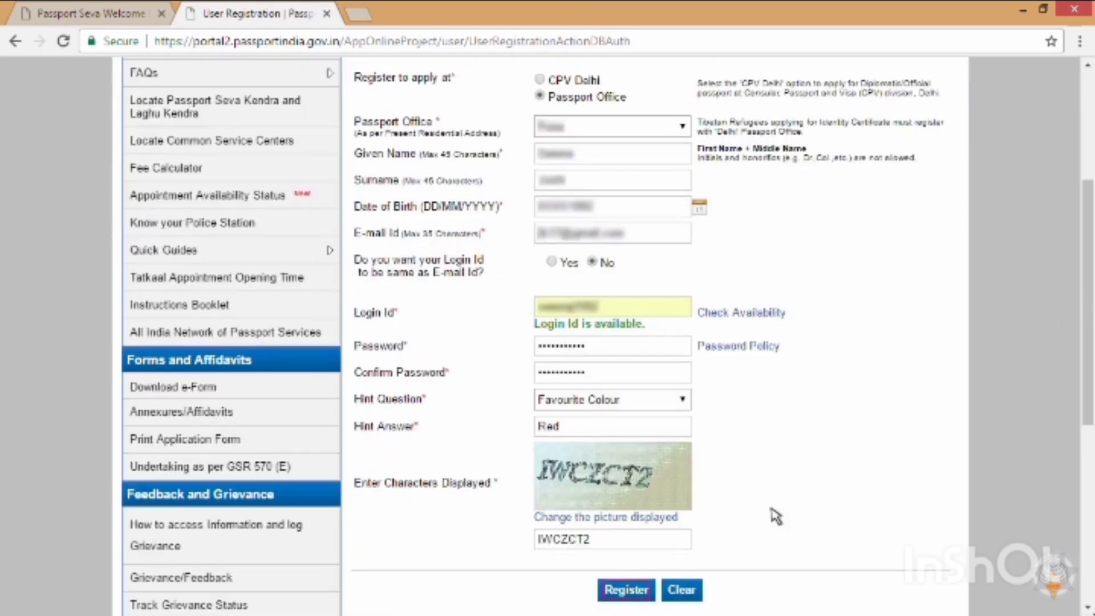
click(650, 593)
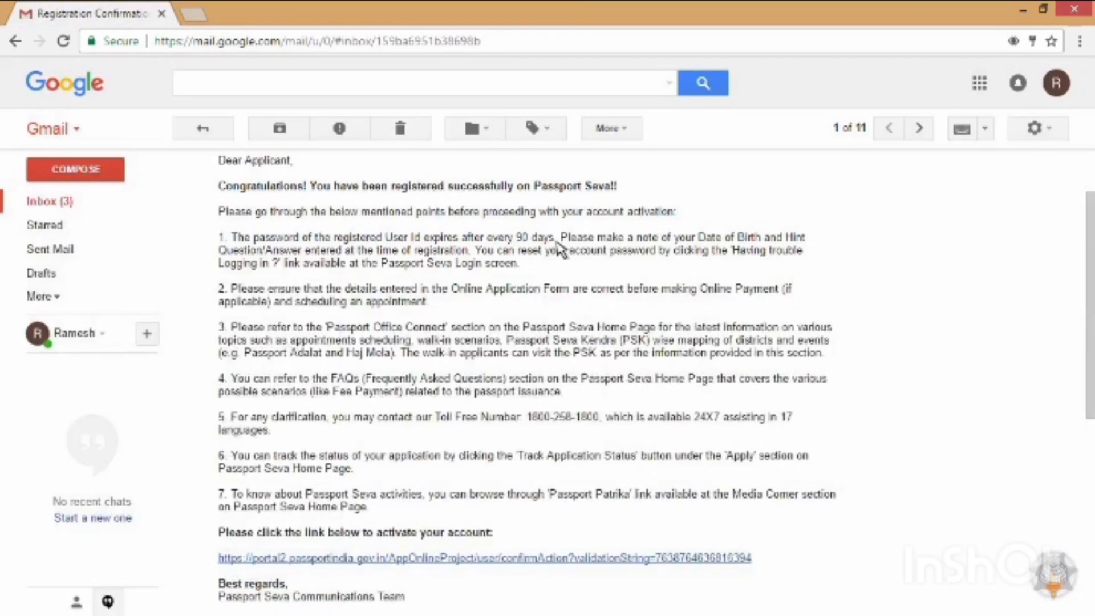
Step: Follow the activation link in the Passport Seva confirmation email
click(477, 557)
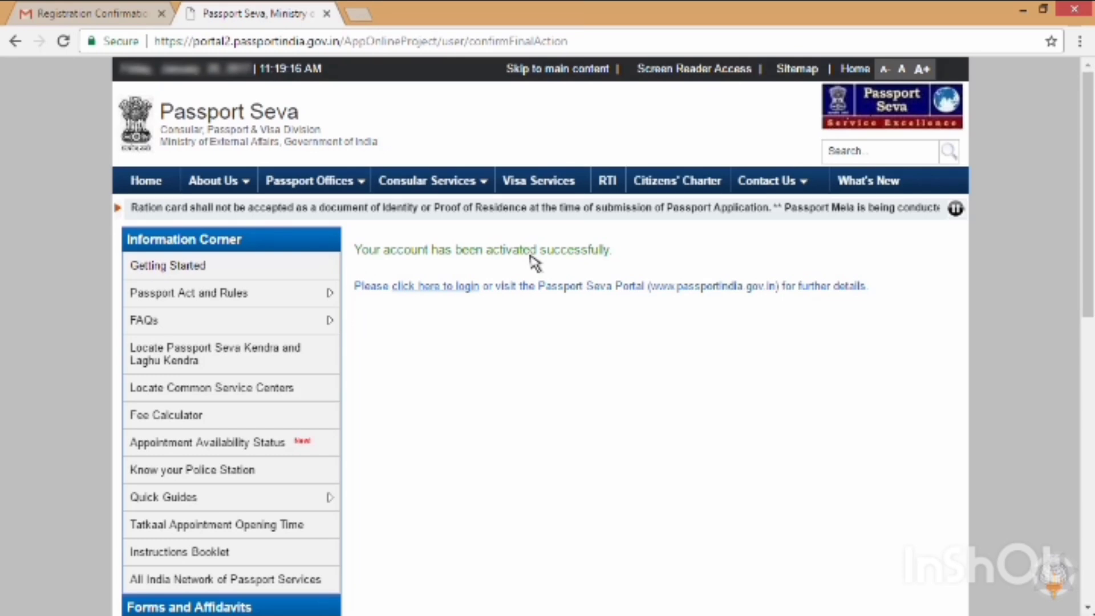
Step: Log in with the account's Login Id, then the password and captcha
click(447, 287)
click(437, 333)
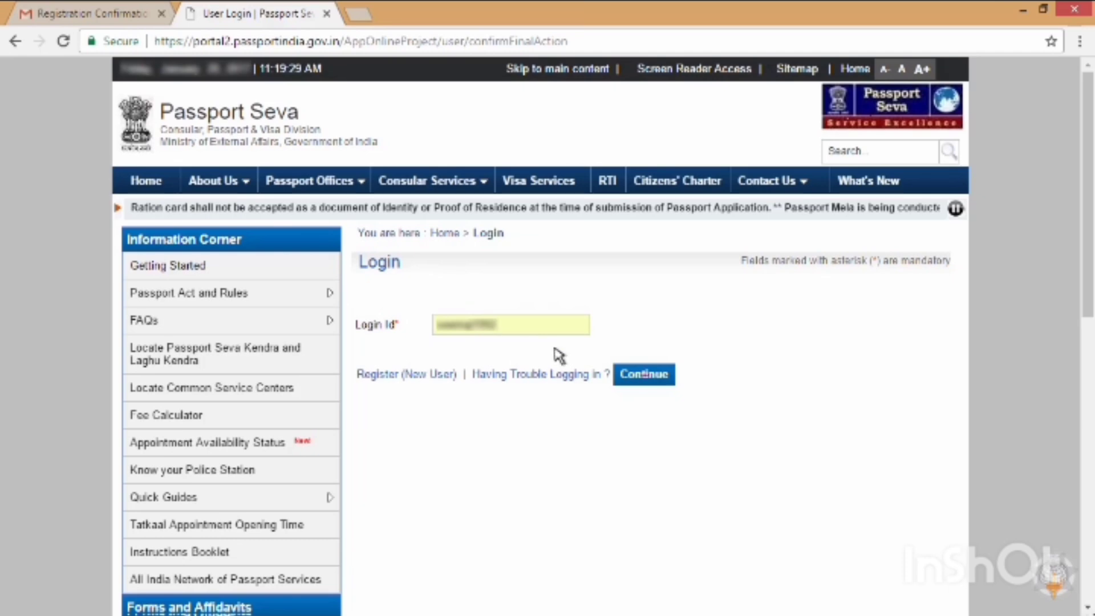
click(654, 378)
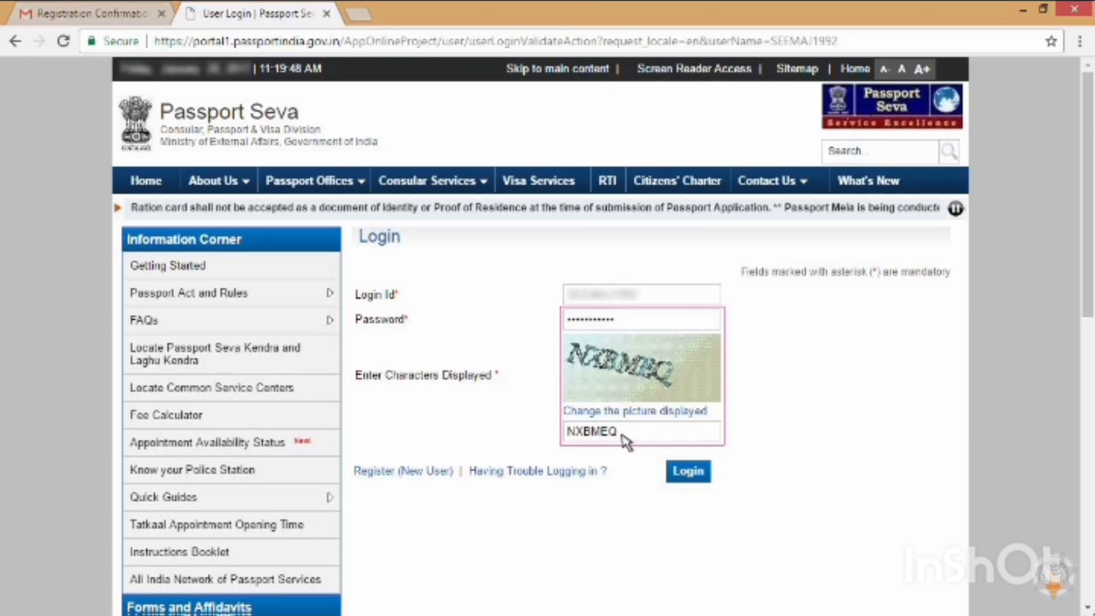
click(703, 475)
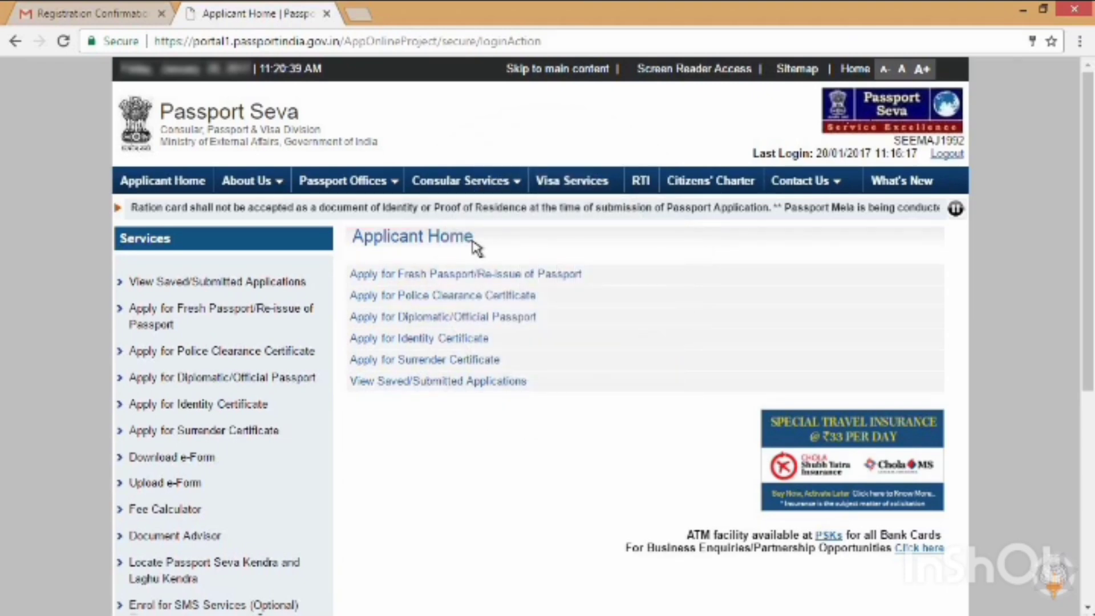
Step: Start a fresh passport application and complete Passport Type and Applicant Details (Goa, single)
click(582, 275)
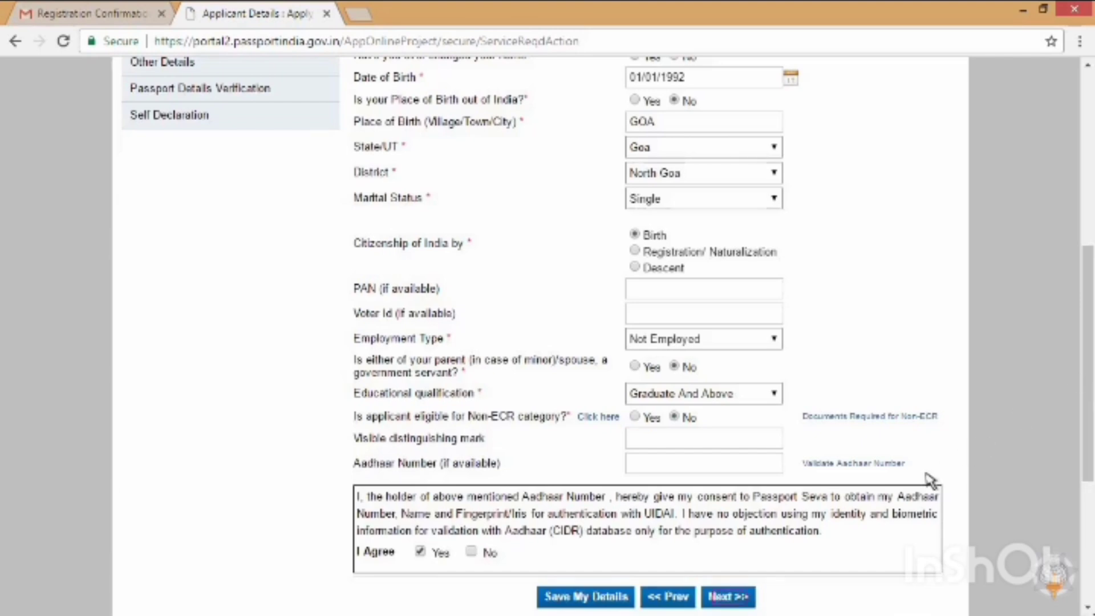
click(727, 596)
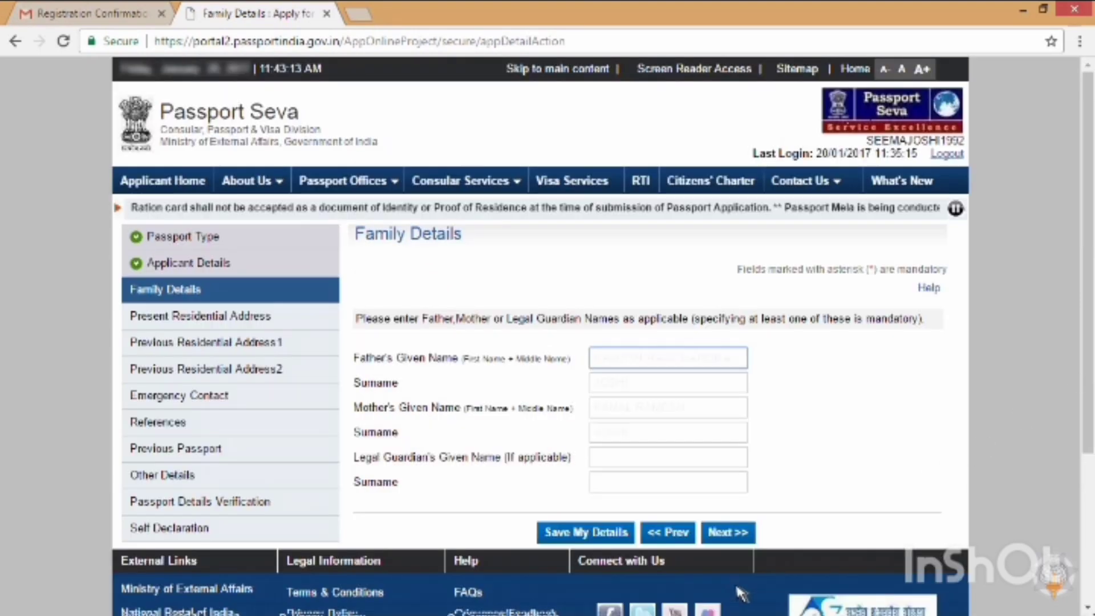
Step: Enter the father's and mother's given names and surname in Family Details and proceed
key(Tab)
key(Tab)
key(Tab)
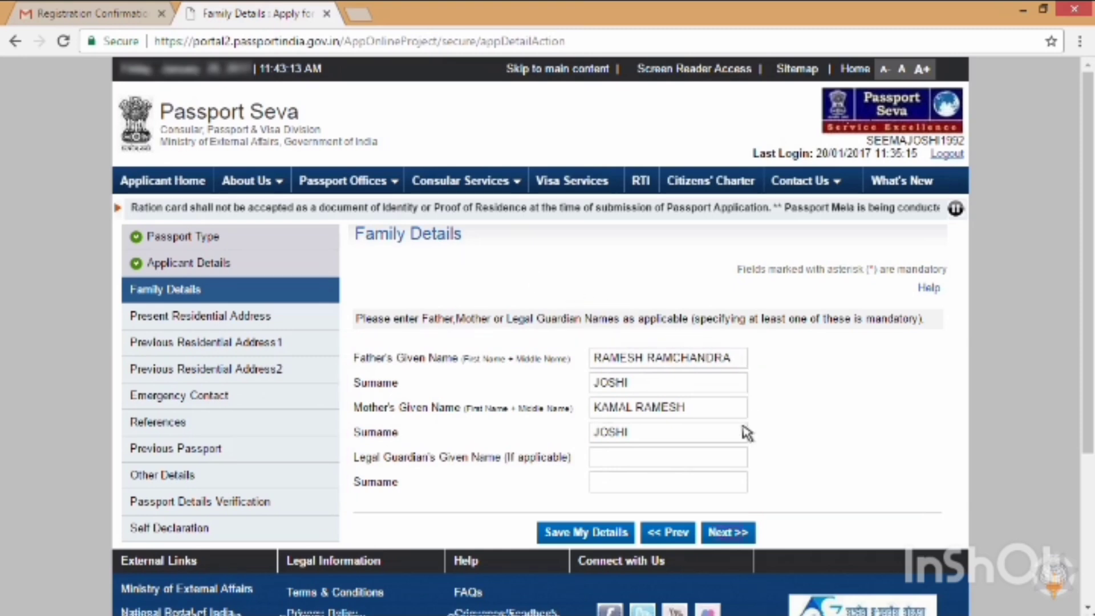
click(745, 531)
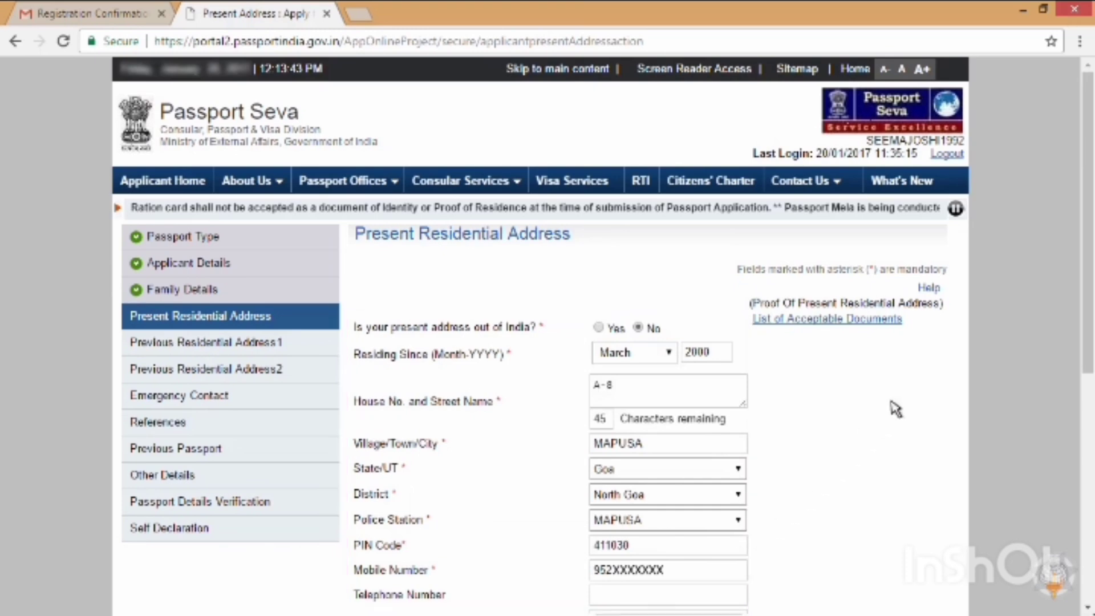
Step: Review the completed Present Residential Address form and move on to Emergency Contact
drag(1089, 219, 1089, 308)
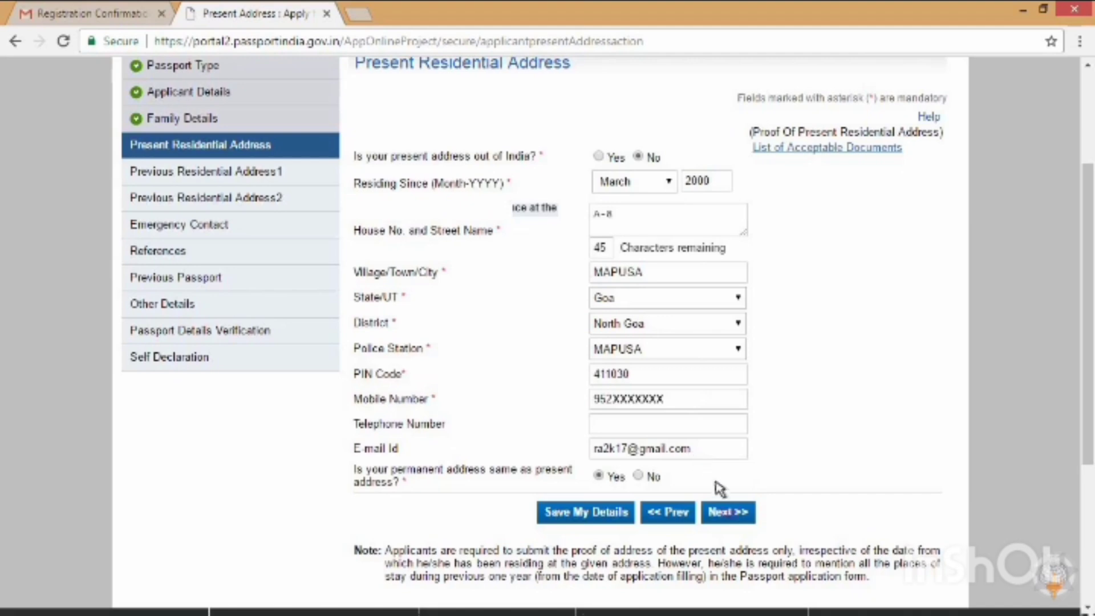
click(739, 513)
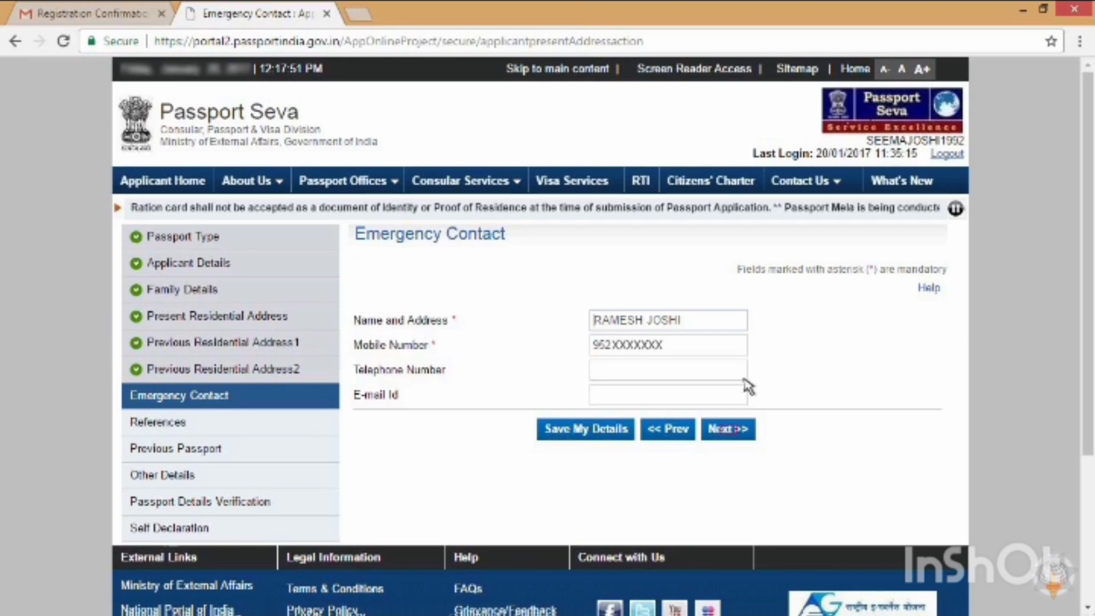
Step: Save the emergency contact, then the two references, reaching Previous Passport
click(746, 432)
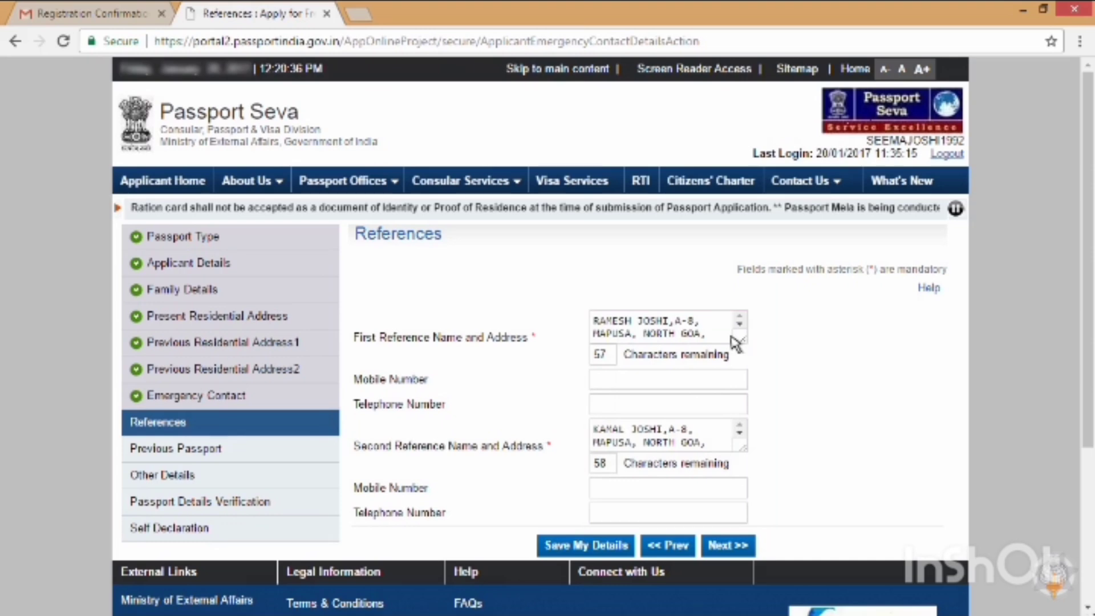
click(746, 546)
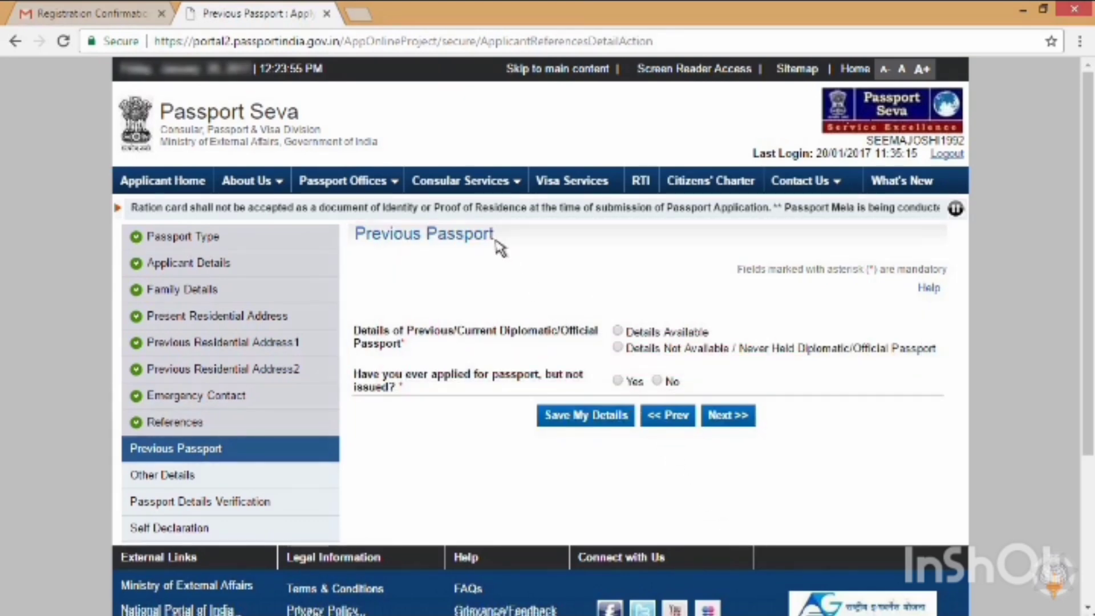
Step: Answer Details Not Available and No for Previous Passport, and No to all Other Details questions
click(659, 381)
click(744, 418)
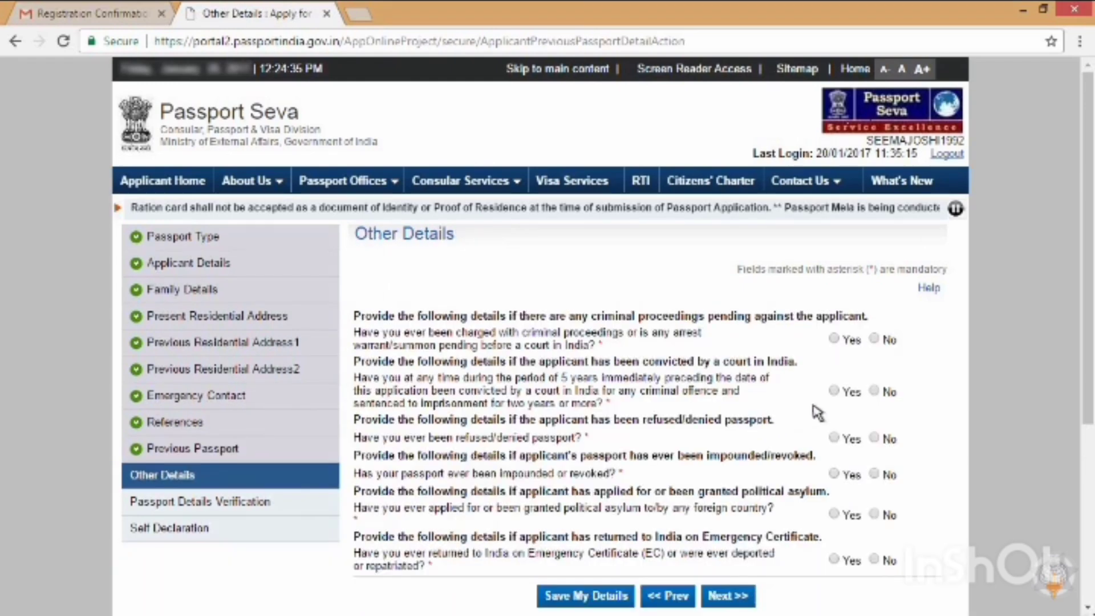
click(875, 392)
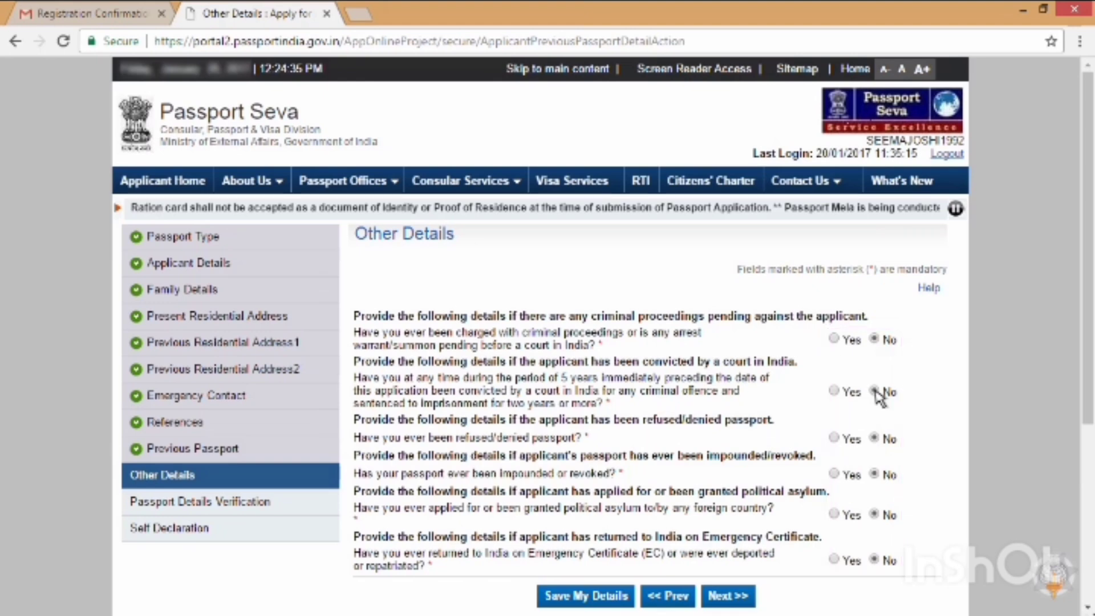
click(728, 596)
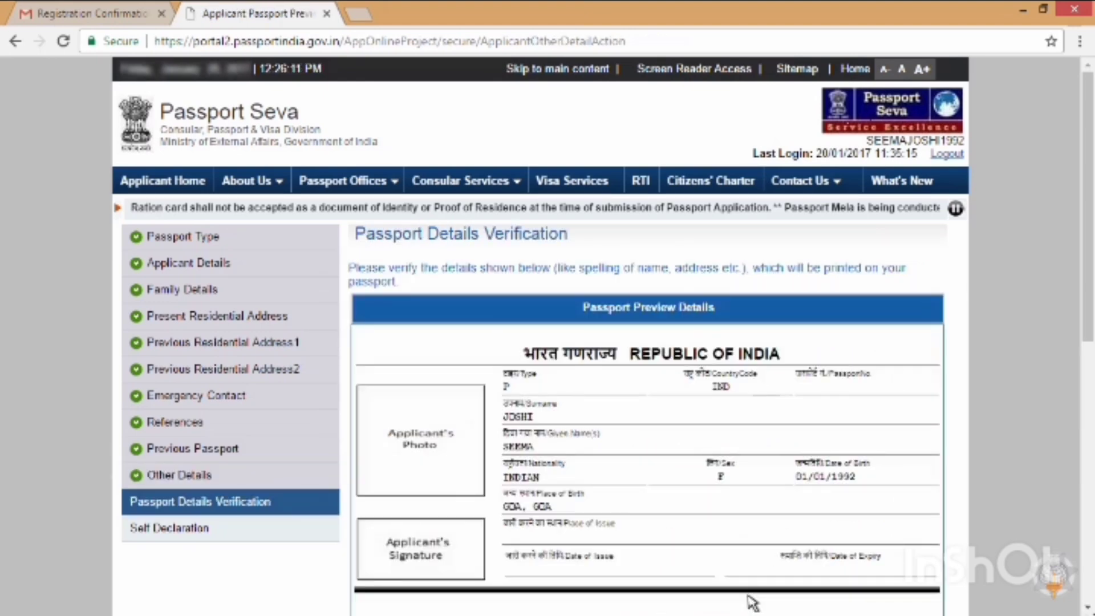
Step: Review the Passport Details Verification preview and continue to Self Declaration
scroll(687, 193, down, 5)
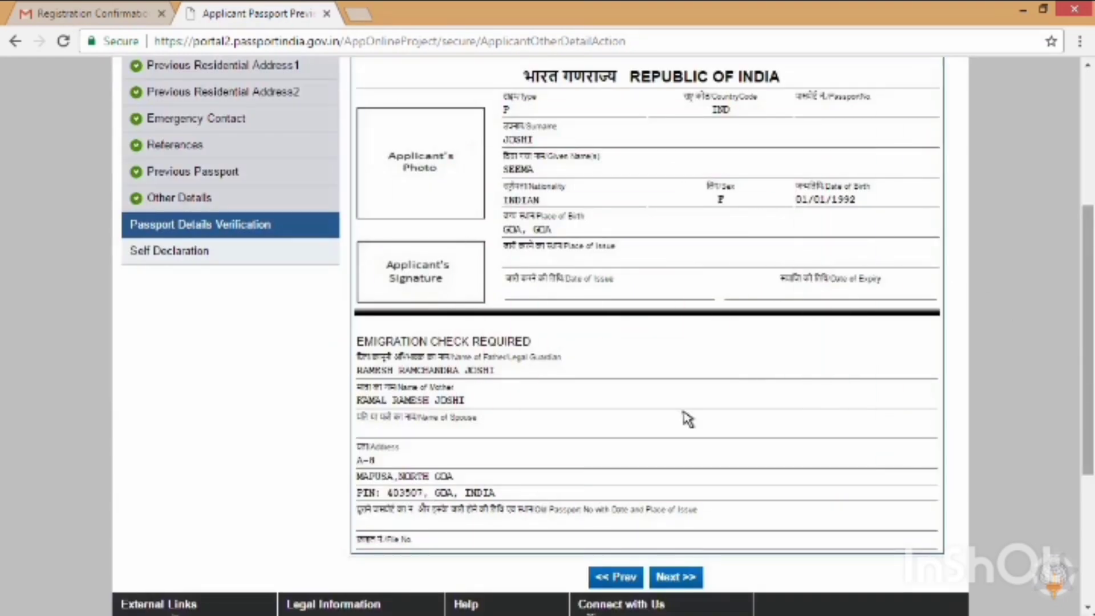
click(676, 576)
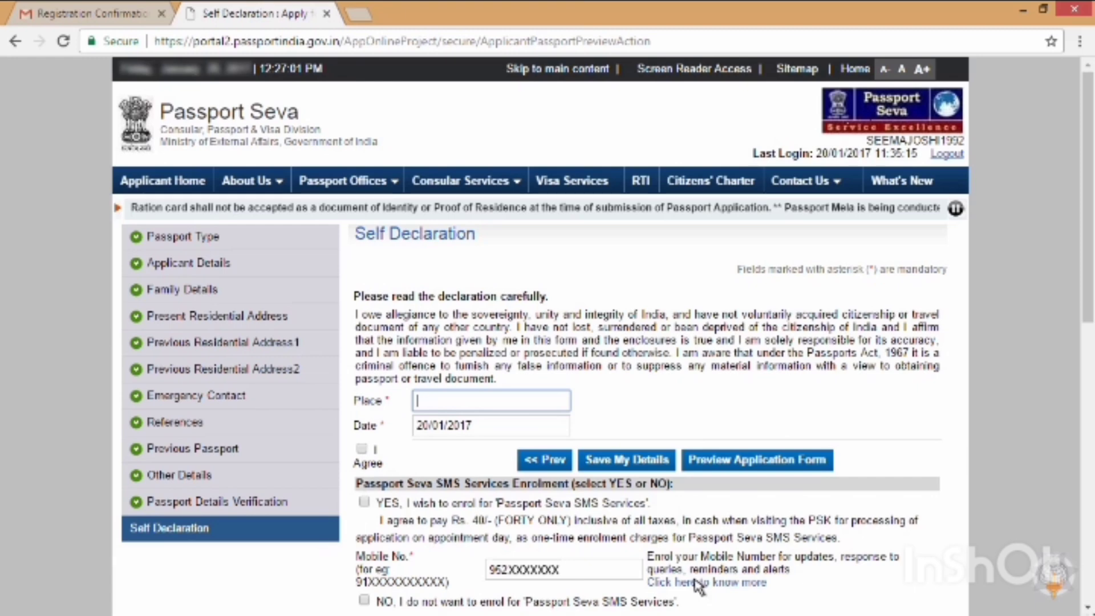
Step: Agree to the self declaration, save the application, and preview the printable application form
click(362, 450)
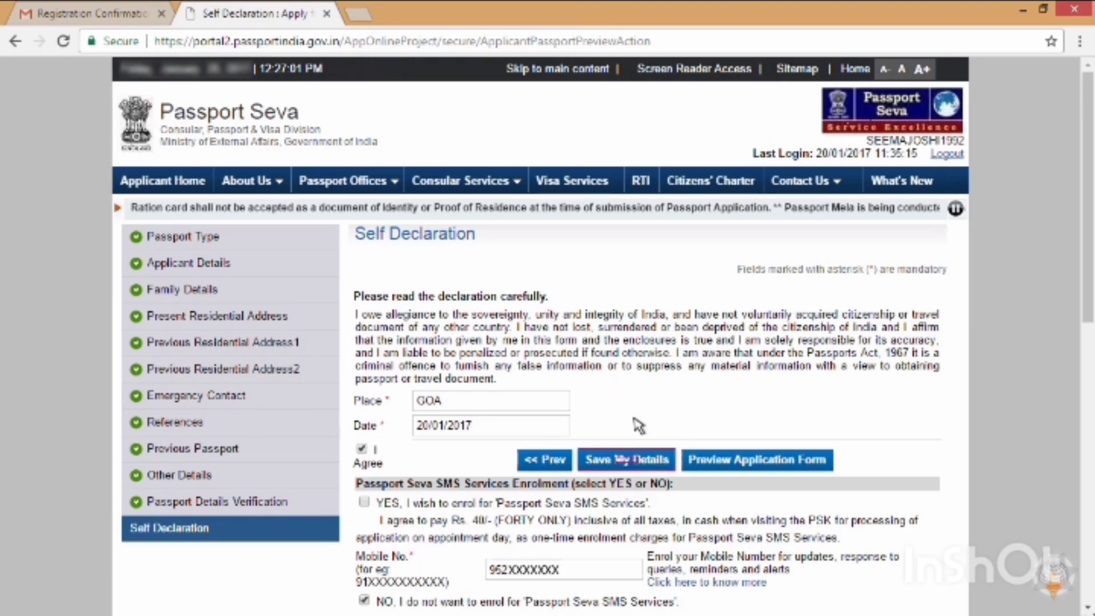
click(667, 462)
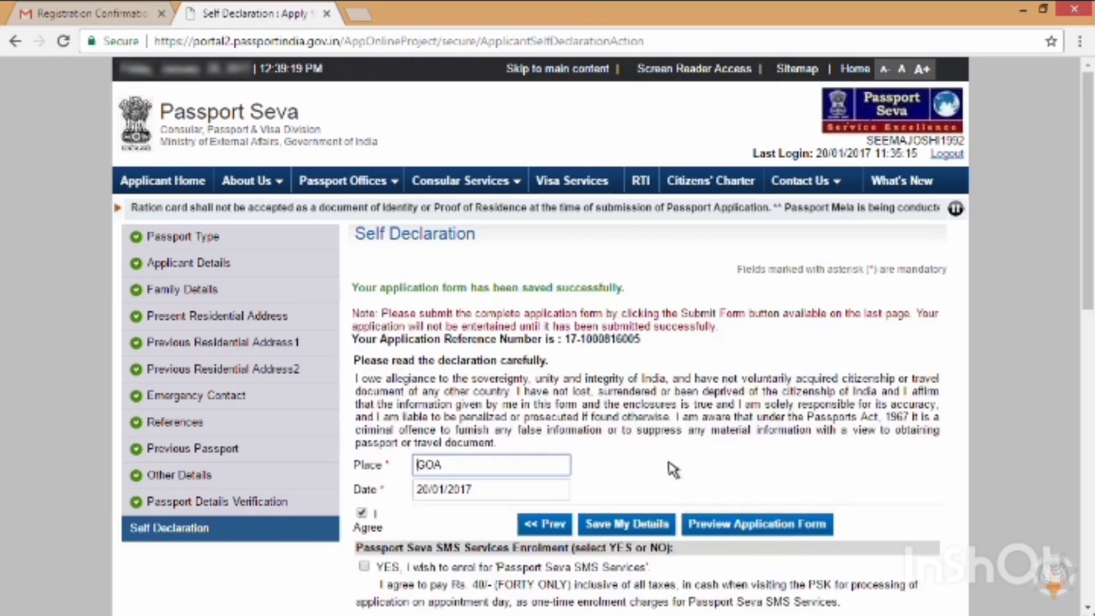
click(826, 527)
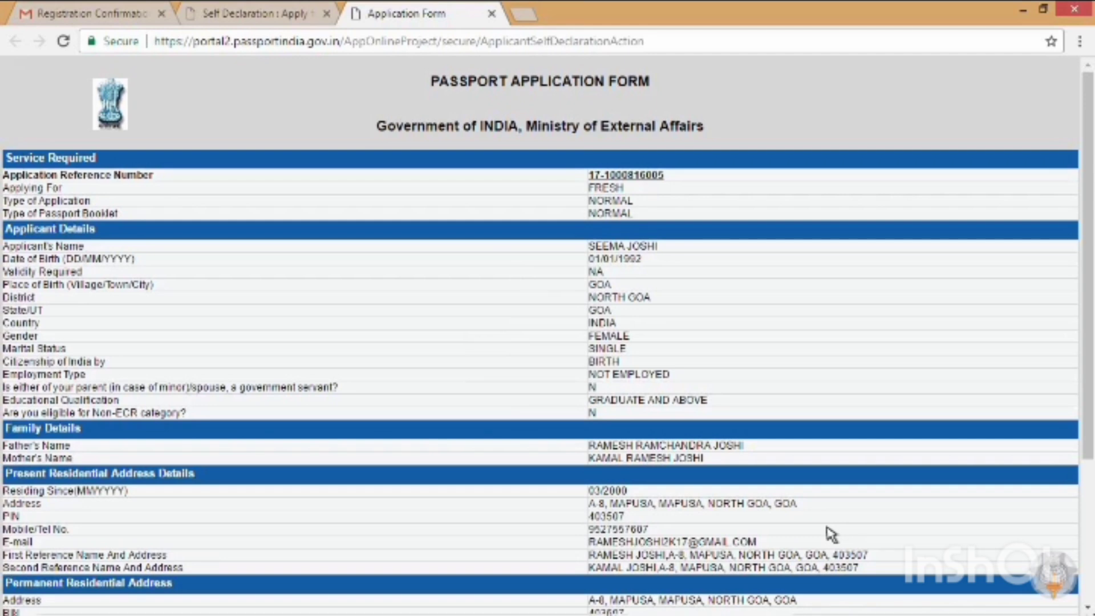
Step: Close the form preview tab and scroll the Self Declaration page down to Submit Form
click(491, 14)
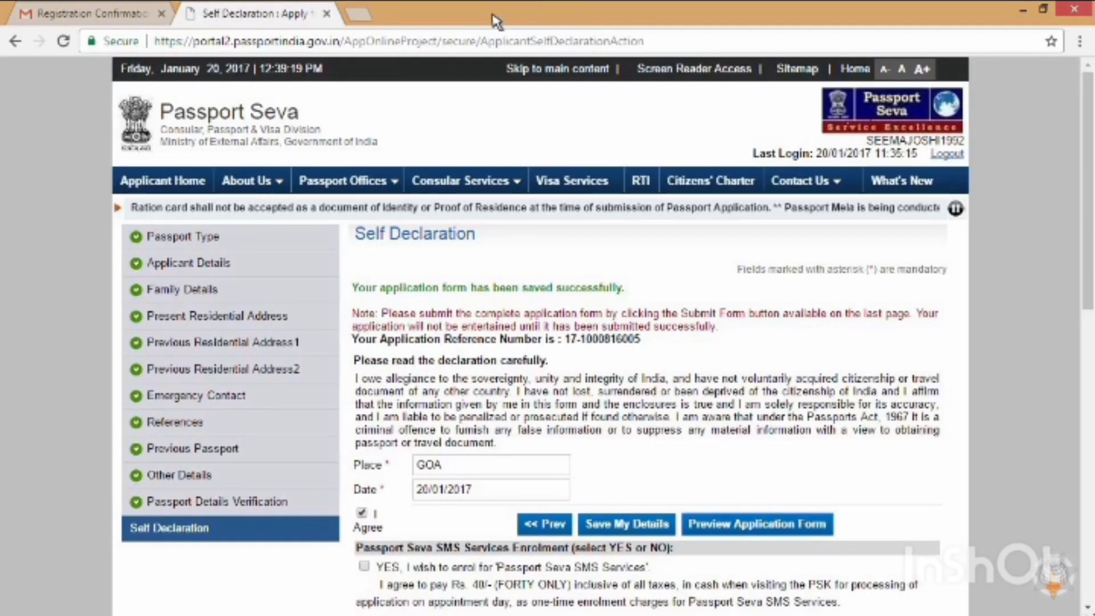
drag(1088, 177, 1088, 360)
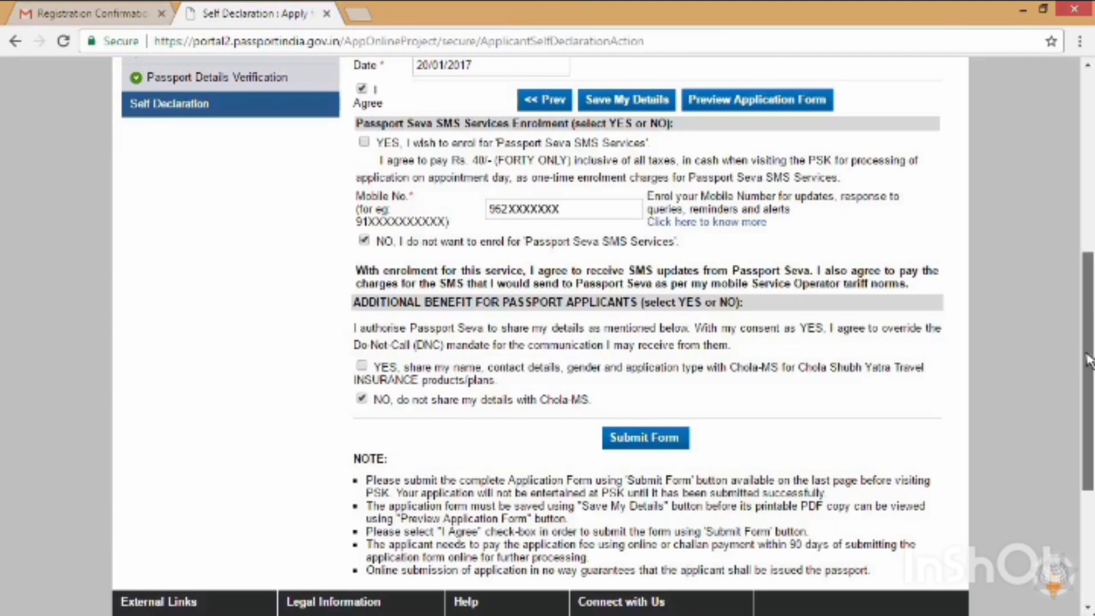